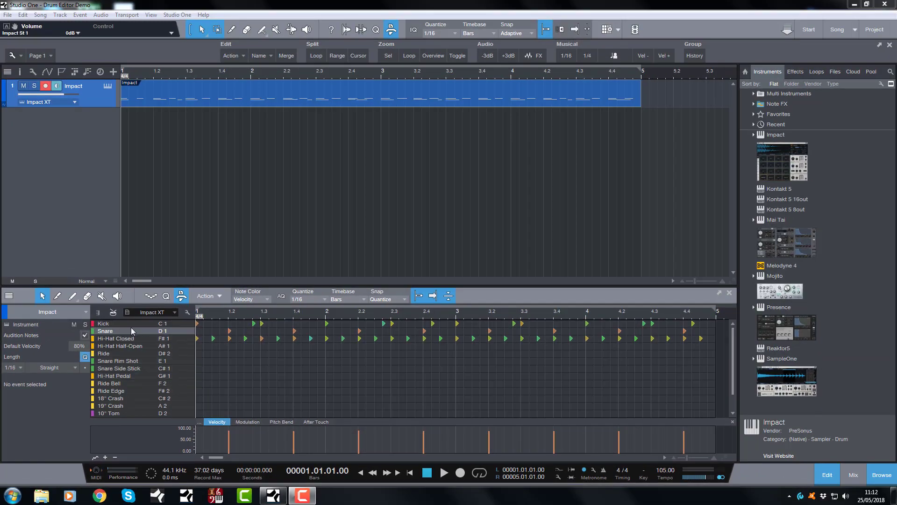
# Step: Reshape the Kick velocities: soften the hit near bar 3.3 and raise the bar 4 hits to about 70%
pyautogui.click(129, 324)
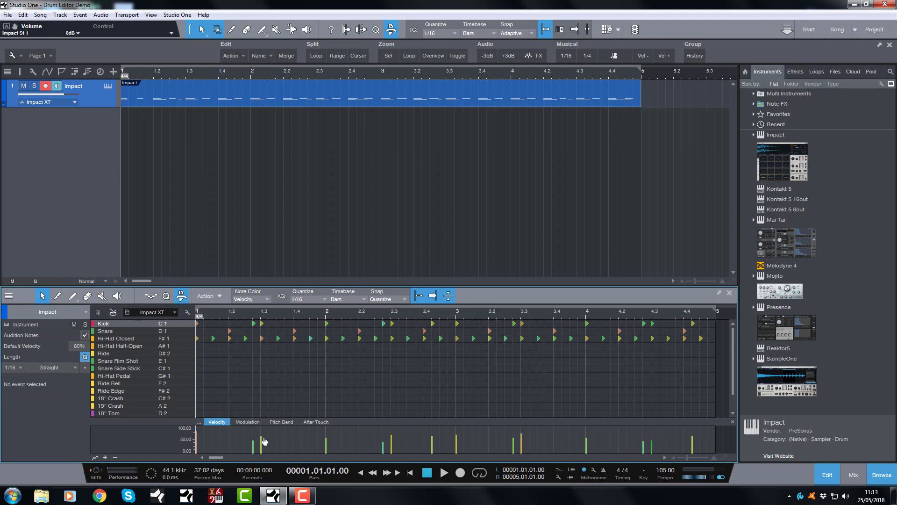
pyautogui.moveTo(262, 441)
pyautogui.click(515, 447)
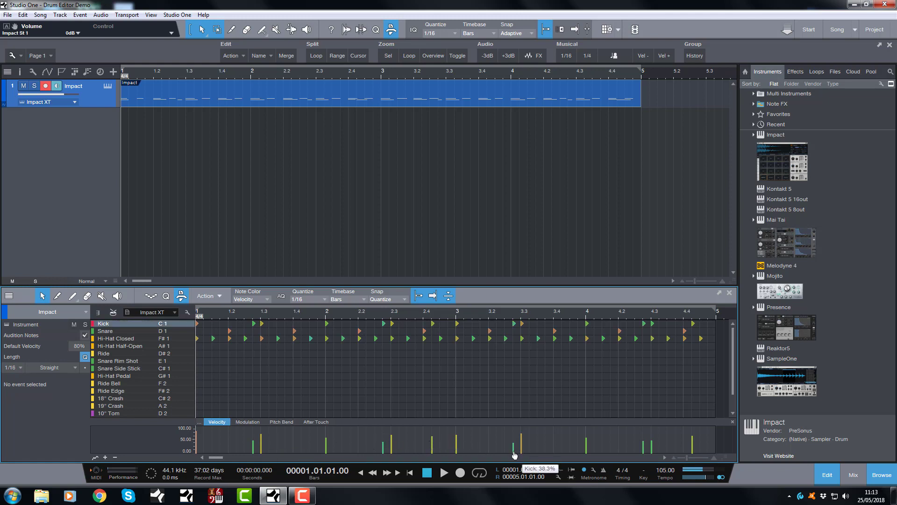
pyautogui.moveTo(646, 454); pyautogui.dragTo(649, 447)
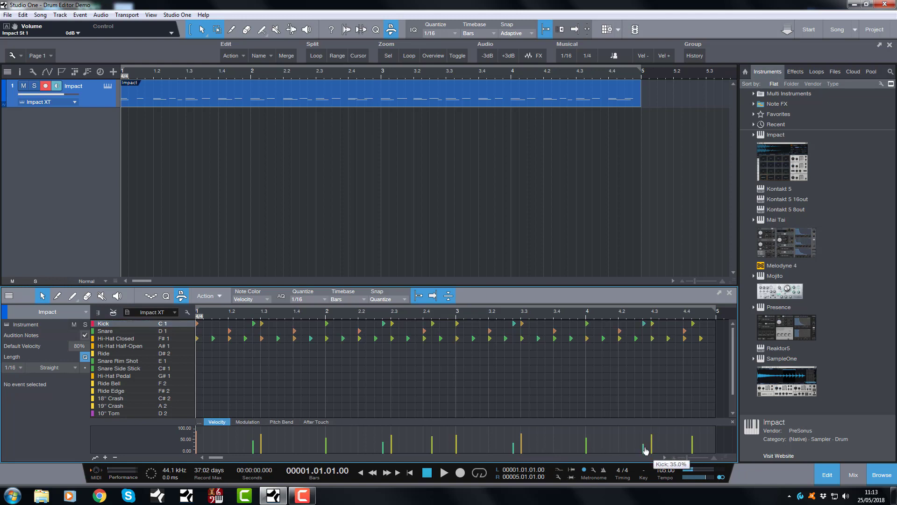
pyautogui.click(645, 449)
pyautogui.moveTo(585, 444); pyautogui.dragTo(587, 442)
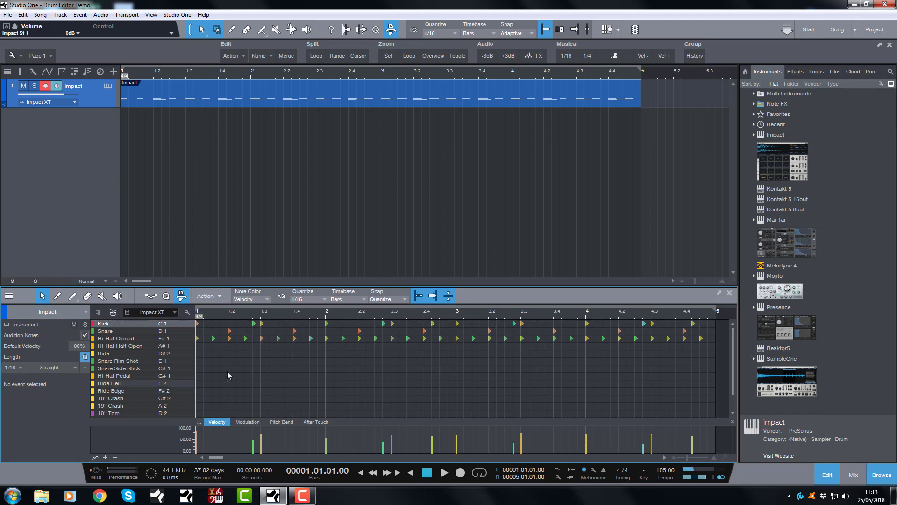
pyautogui.click(198, 438)
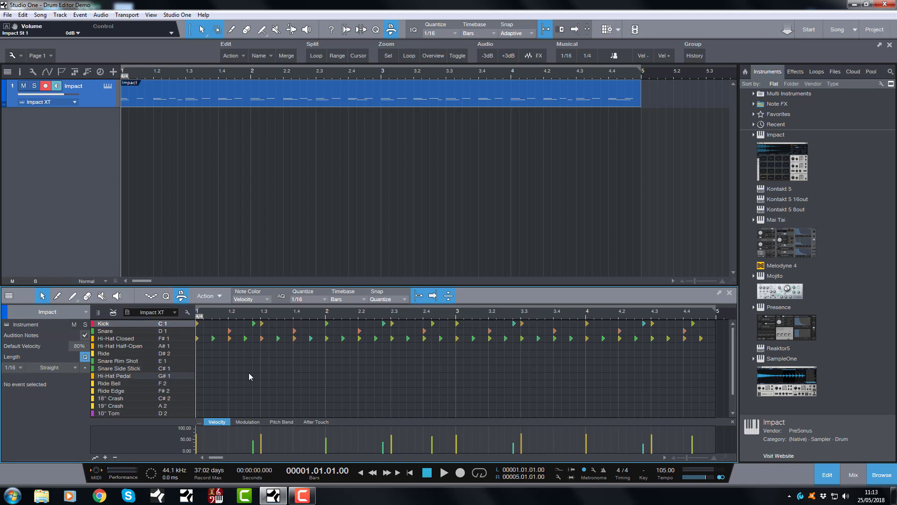
pyautogui.press('space')
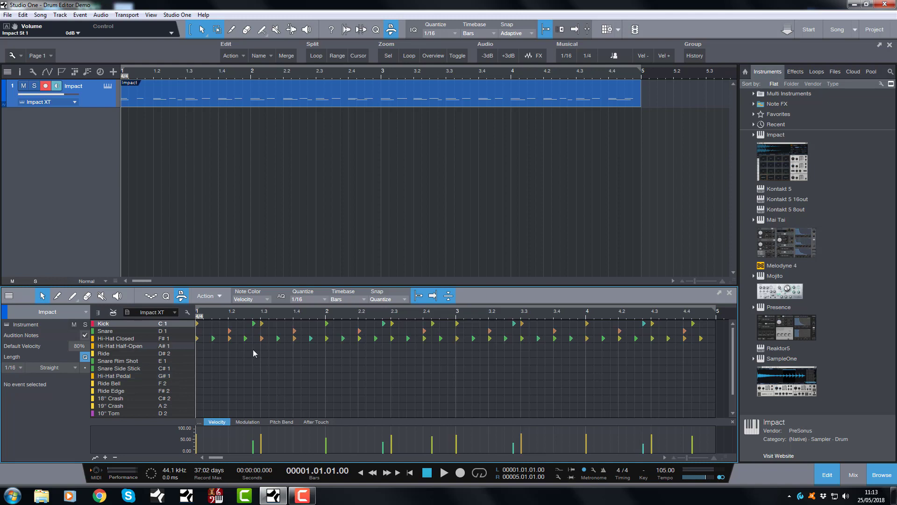
# Step: Select the Snare row and paint ten extra Snare hits across bar 1 with the Paint tool
pyautogui.click(110, 333)
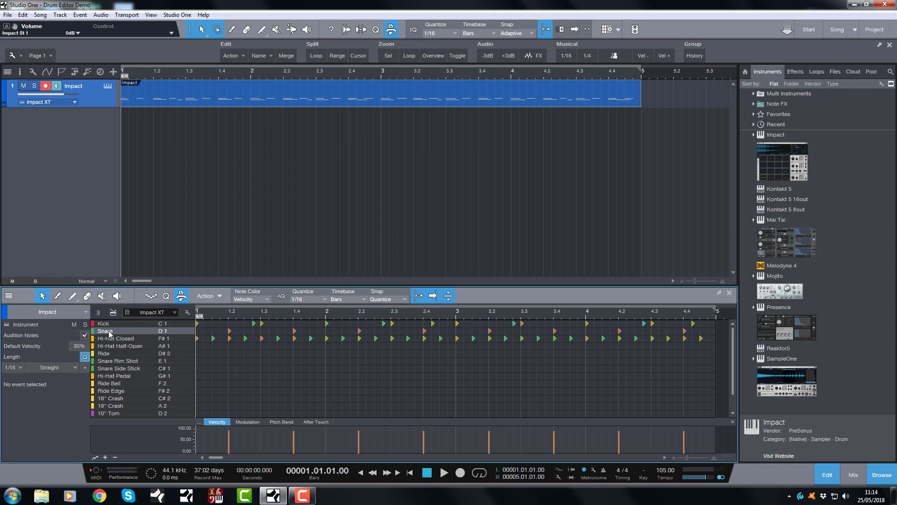
pyautogui.click(72, 296)
pyautogui.click(204, 331)
pyautogui.click(212, 331)
pyautogui.click(237, 331)
pyautogui.click(254, 331)
pyautogui.click(270, 330)
pyautogui.click(278, 331)
pyautogui.click(302, 331)
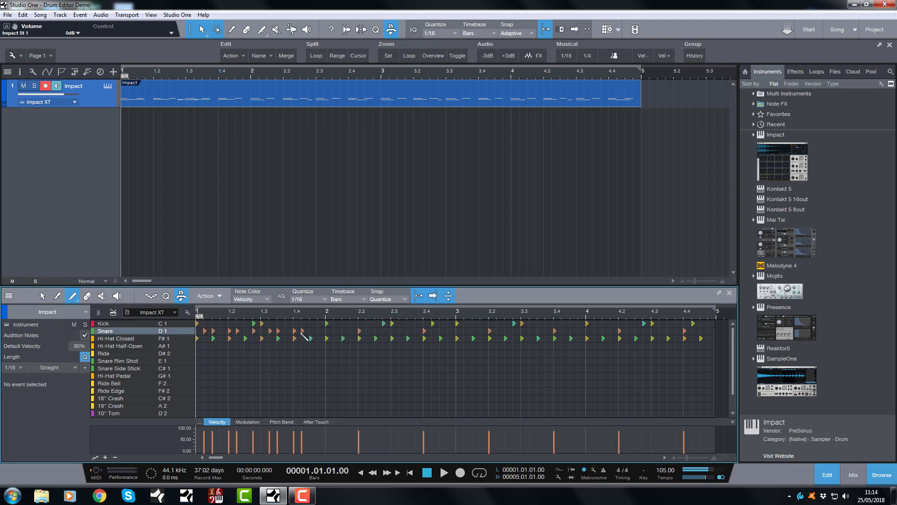
pyautogui.click(318, 331)
pyautogui.click(335, 331)
pyautogui.click(342, 331)
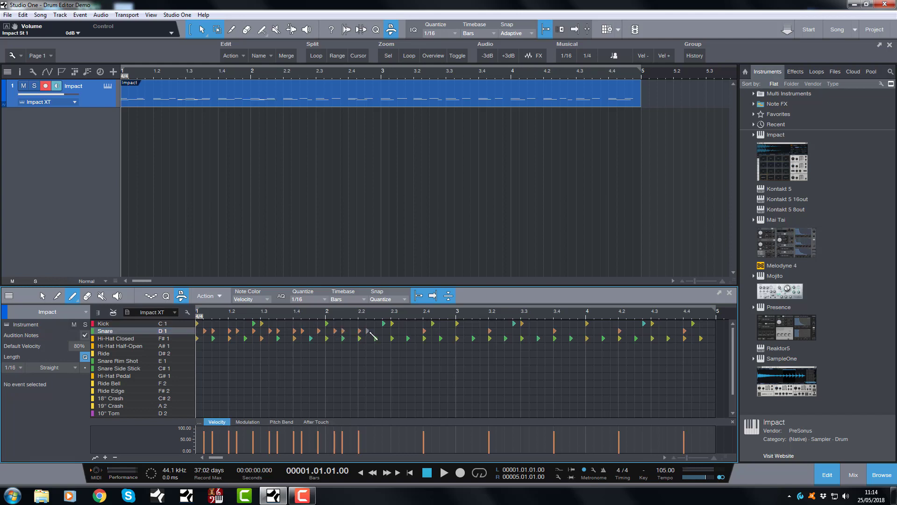
# Step: Paint eight extra Snare hits through bar 2
pyautogui.click(367, 331)
pyautogui.click(383, 330)
pyautogui.click(399, 331)
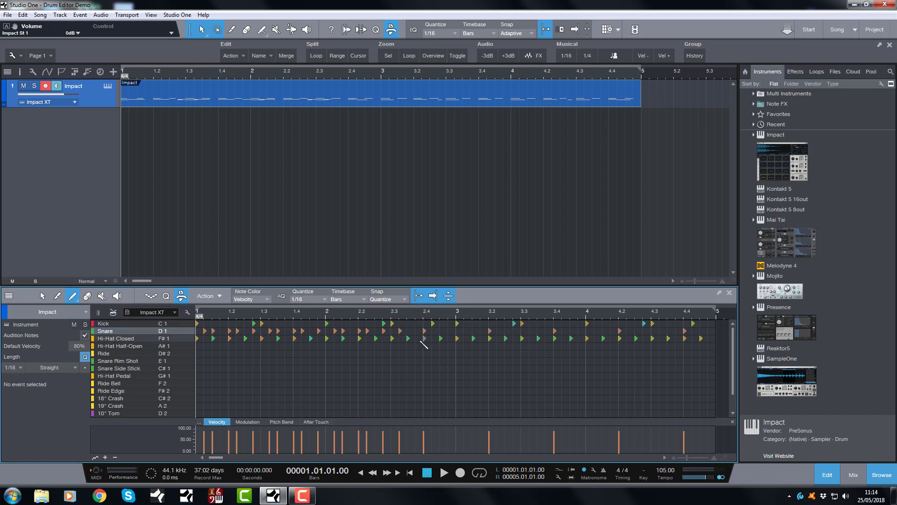
pyautogui.click(408, 331)
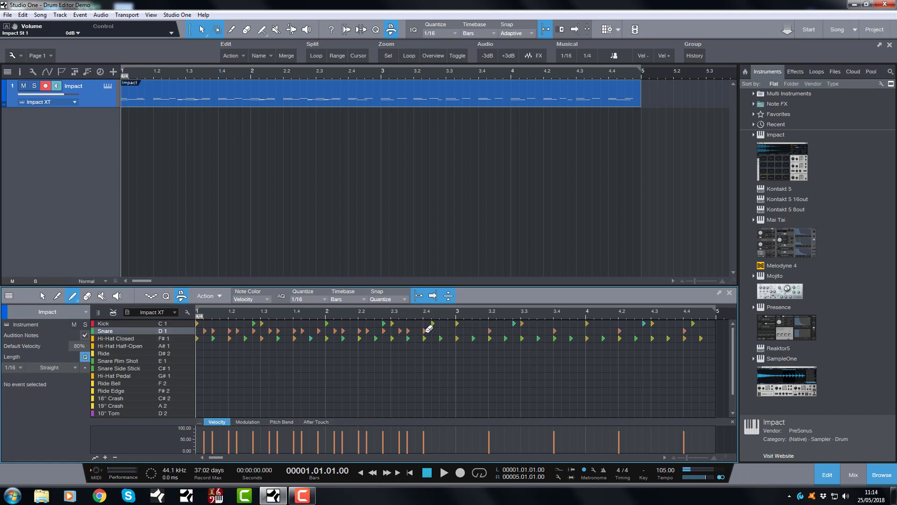
pyautogui.click(432, 331)
pyautogui.click(448, 331)
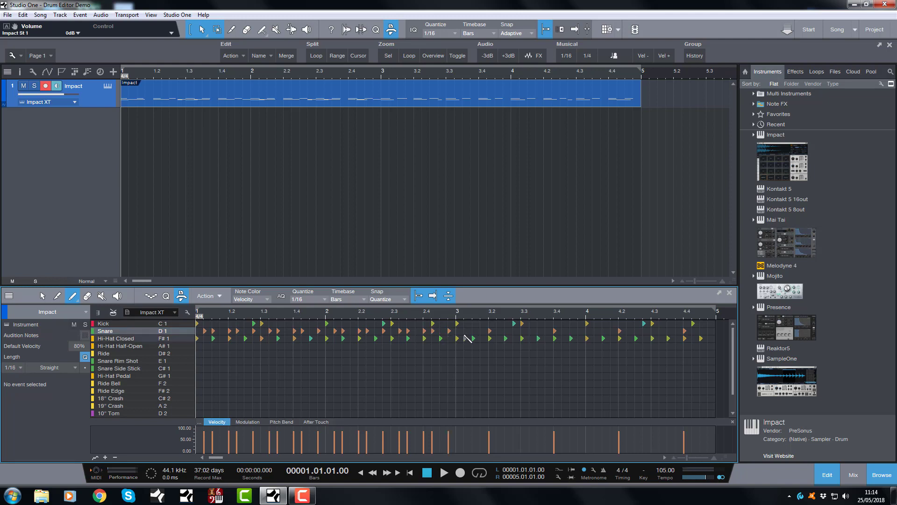
pyautogui.click(465, 331)
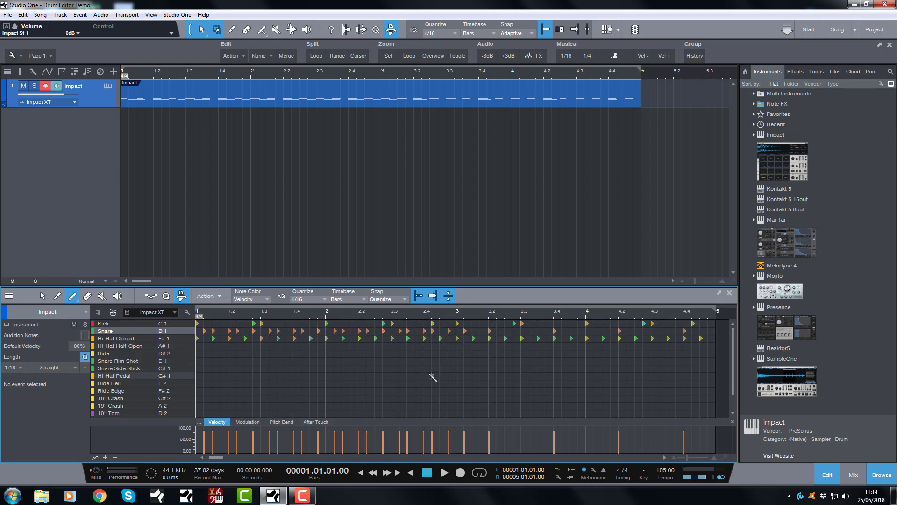
pyautogui.click(473, 331)
# Step: Paint seven extra Snare hits across bar 3
pyautogui.click(497, 330)
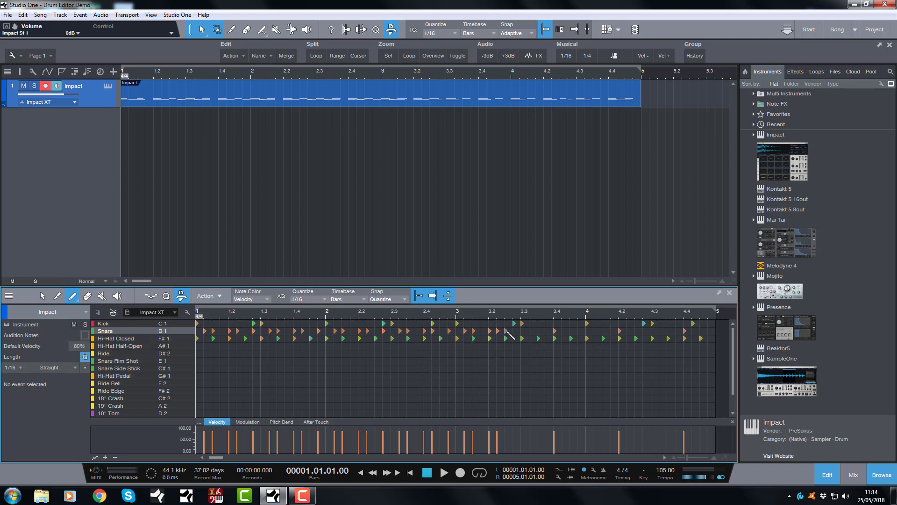
pyautogui.click(530, 331)
pyautogui.click(538, 331)
pyautogui.click(562, 331)
pyautogui.click(578, 331)
pyautogui.click(595, 331)
pyautogui.click(603, 331)
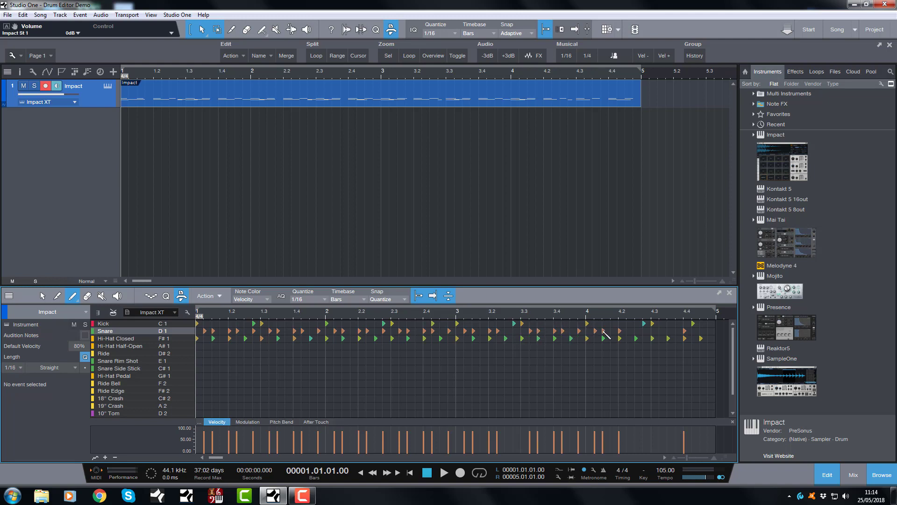
# Step: Paint six extra Snare hits through bar 4
pyautogui.click(628, 331)
pyautogui.click(636, 330)
pyautogui.click(660, 330)
pyautogui.click(677, 331)
pyautogui.click(692, 331)
pyautogui.click(709, 331)
# Step: Pull the added Snare hits' velocities near zero across bars 1–4, leaving the backbeats tall
pyautogui.moveTo(204, 451); pyautogui.dragTo(402, 449)
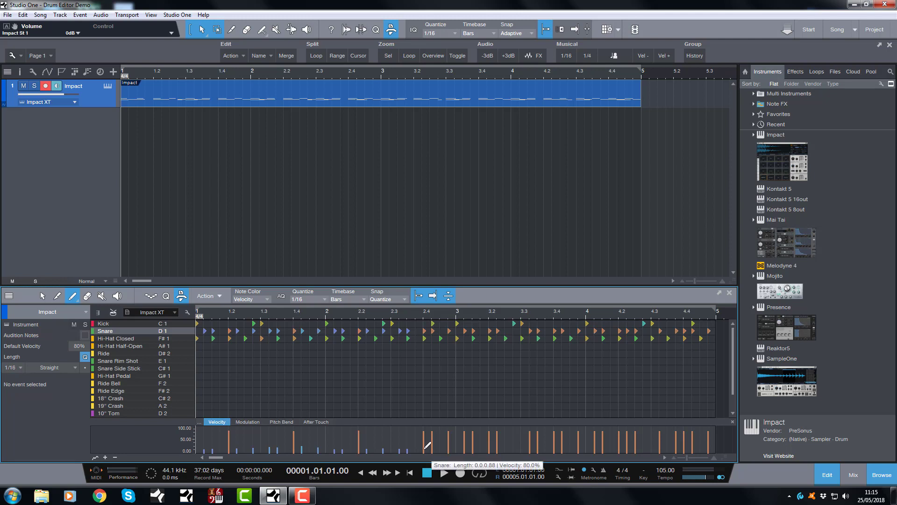
pyautogui.moveTo(427, 445); pyautogui.dragTo(710, 446)
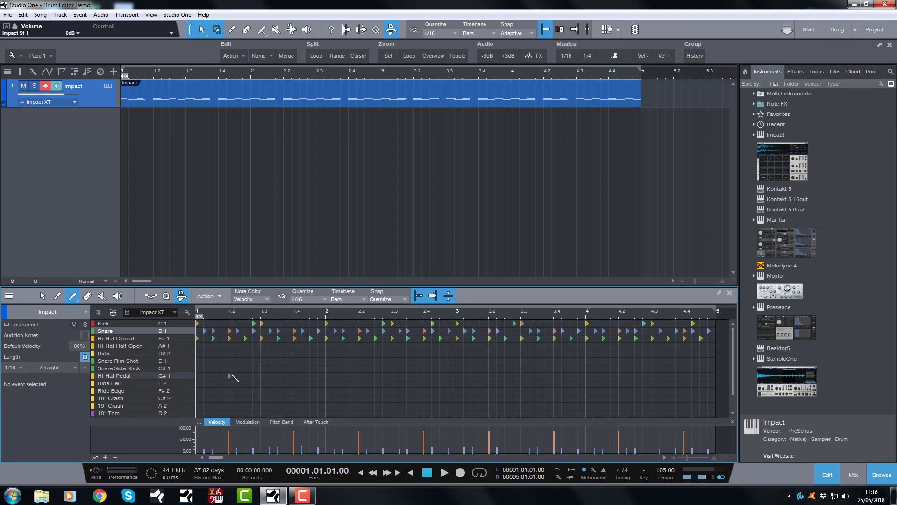
# Step: Play back the groove, then add one more ghost Snare note near bar 1.2
pyautogui.press('space')
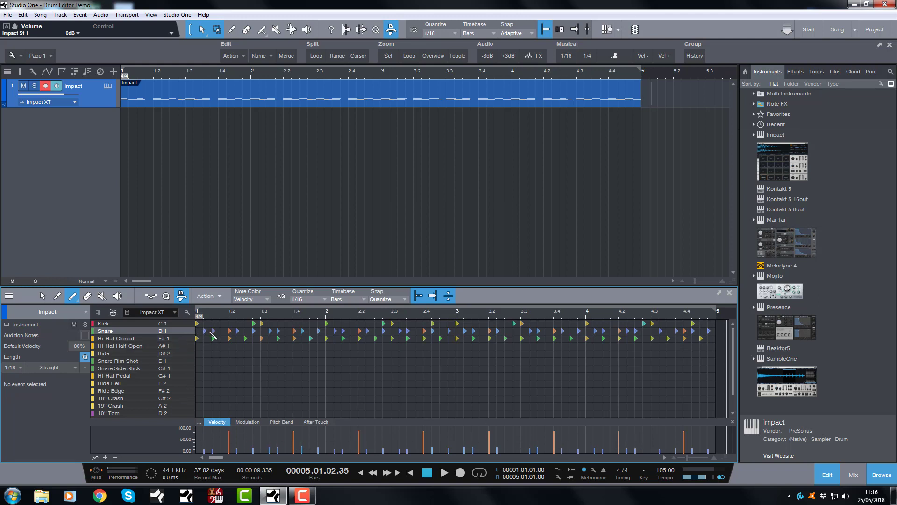
pyautogui.click(245, 330)
pyautogui.moveTo(231, 426)
pyautogui.scroll(2, 412, 314)
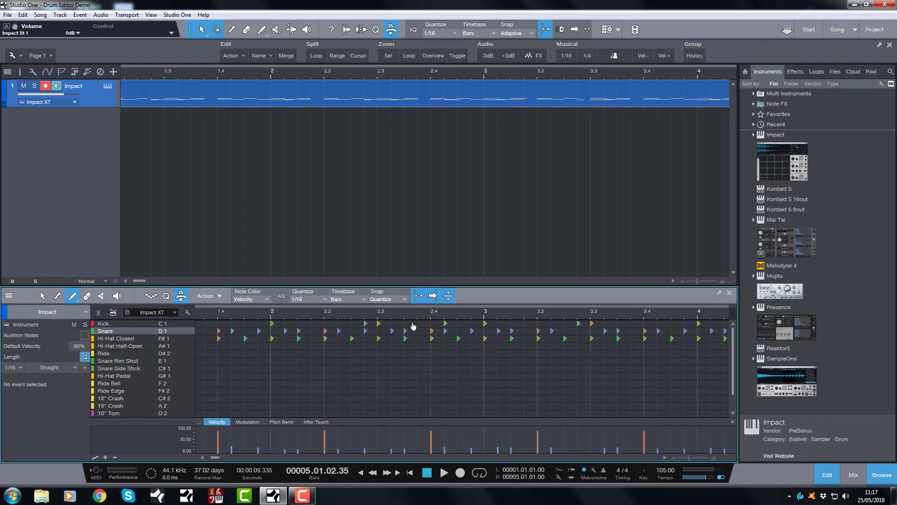
pyautogui.scroll(-3, 413, 322)
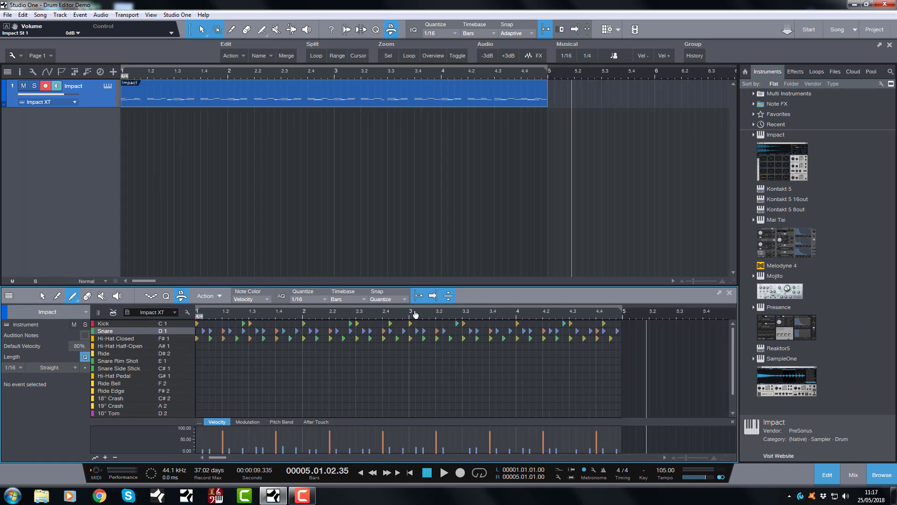
pyautogui.scroll(-3, 415, 313)
pyautogui.scroll(5, 410, 326)
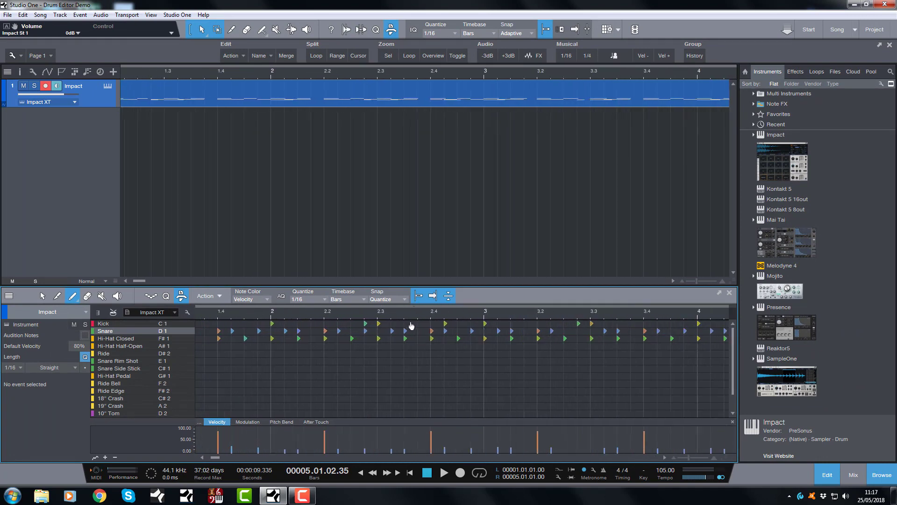
pyautogui.scroll(-8, 413, 317)
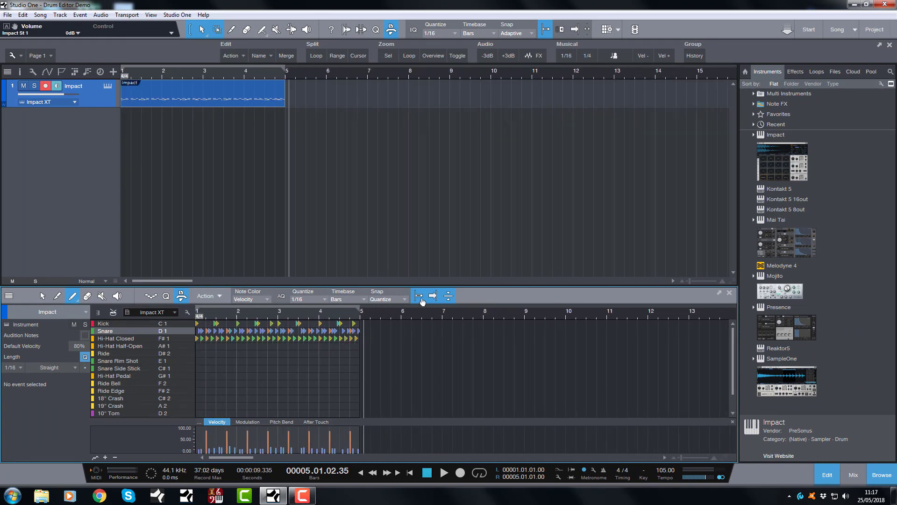
pyautogui.scroll(5, 416, 320)
pyautogui.scroll(-3, 418, 321)
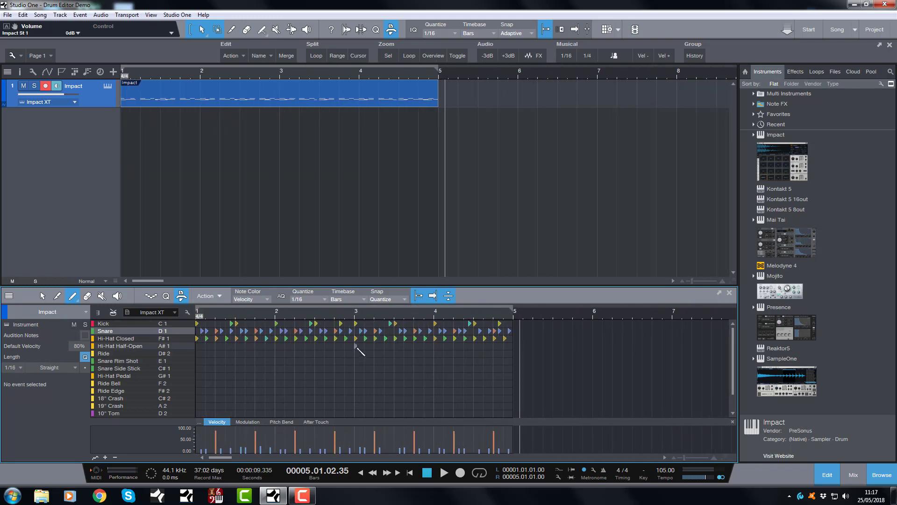
pyautogui.press(',')
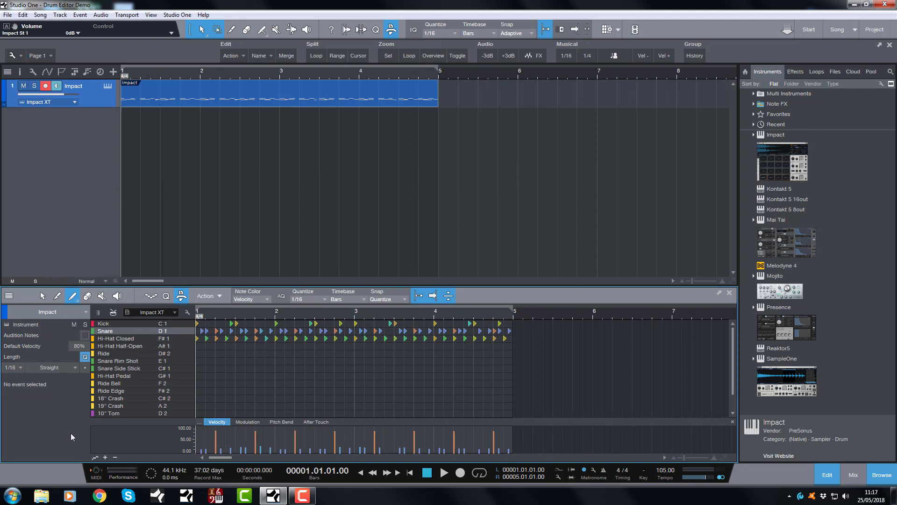
pyautogui.press('space')
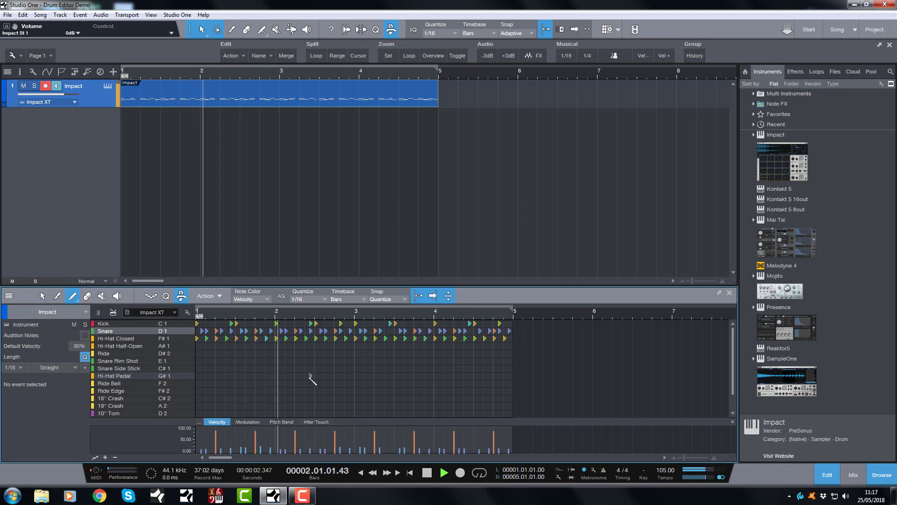
pyautogui.press('space')
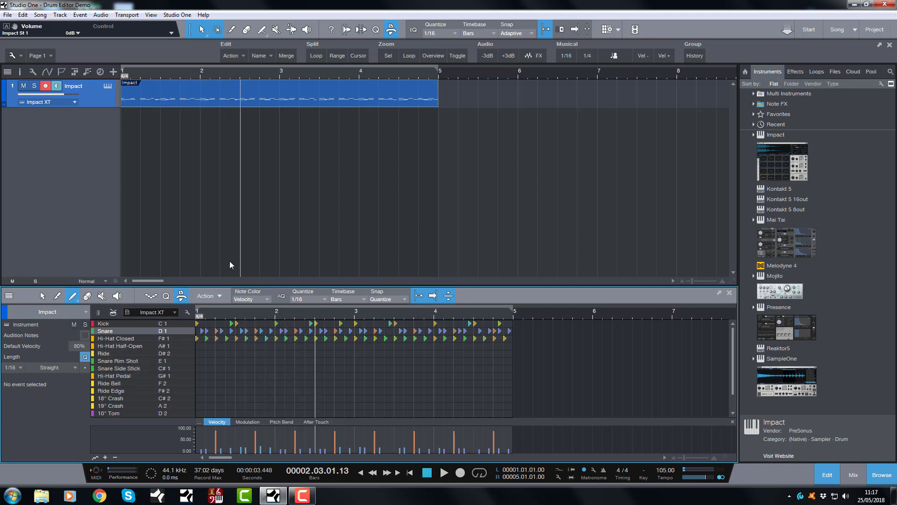